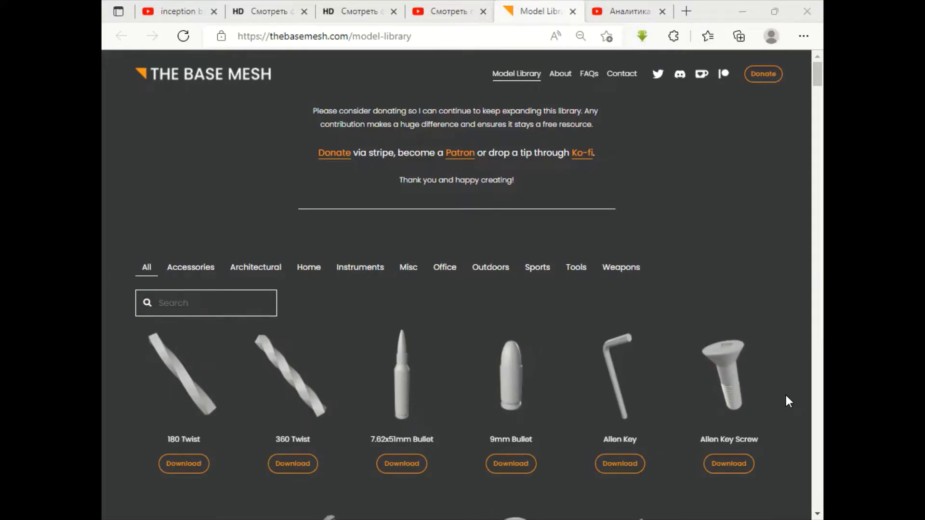
Browse the model library, then filter it to Accessories and scroll through those models.
scroll(787, 400, "down", 3)
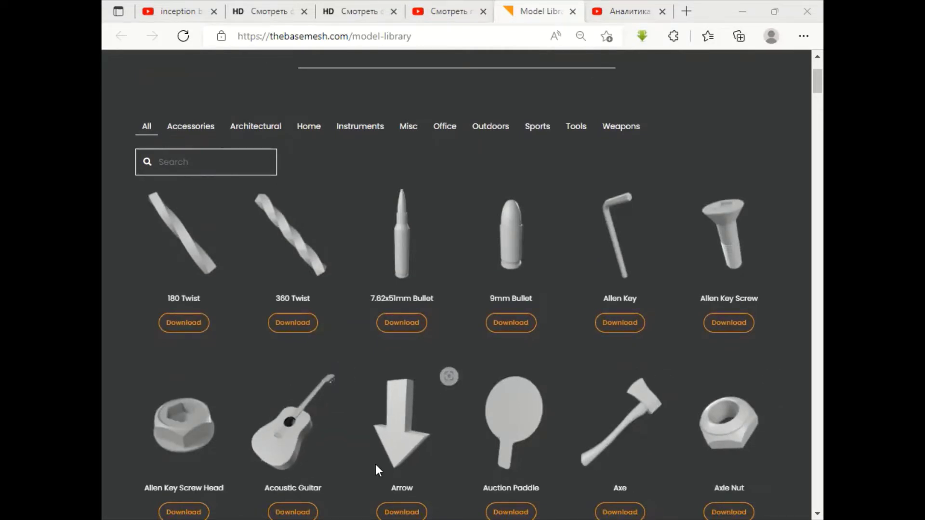
mouse_move(728, 427)
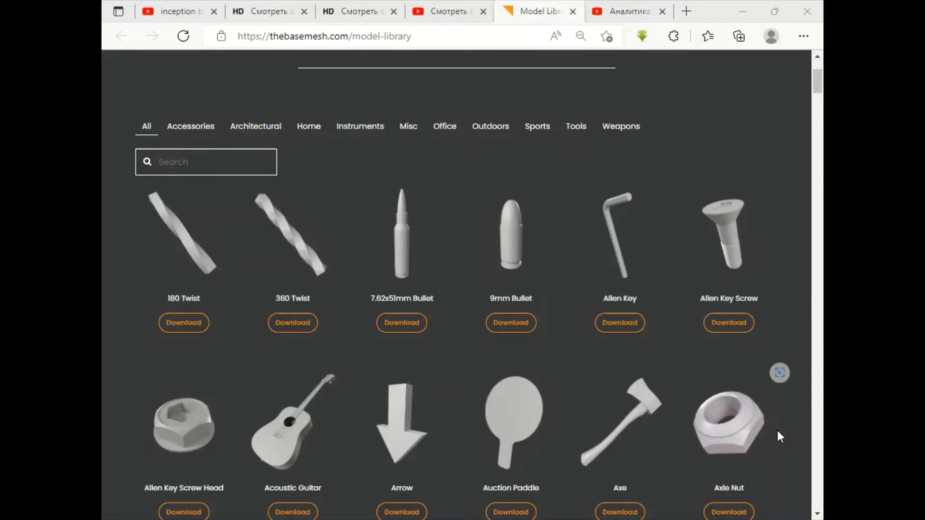
scroll(777, 430, "up", 3)
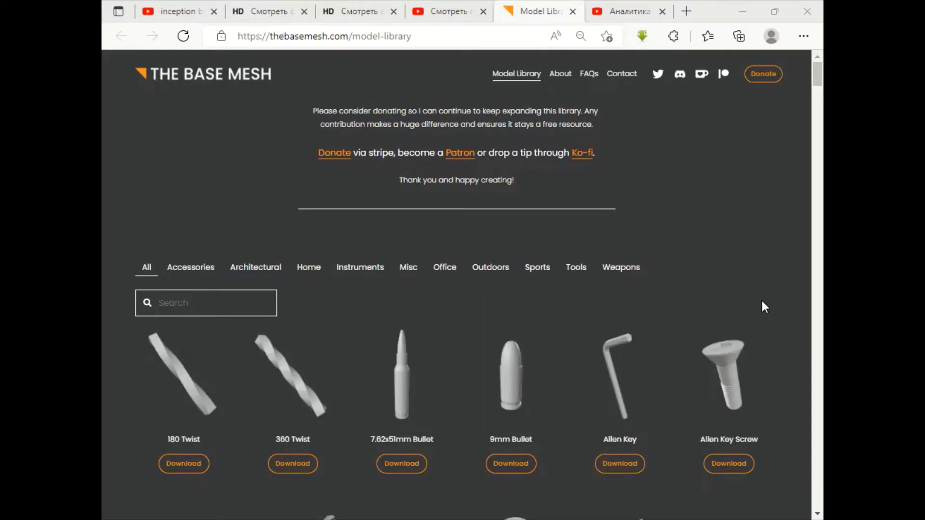
mouse_move(729, 235)
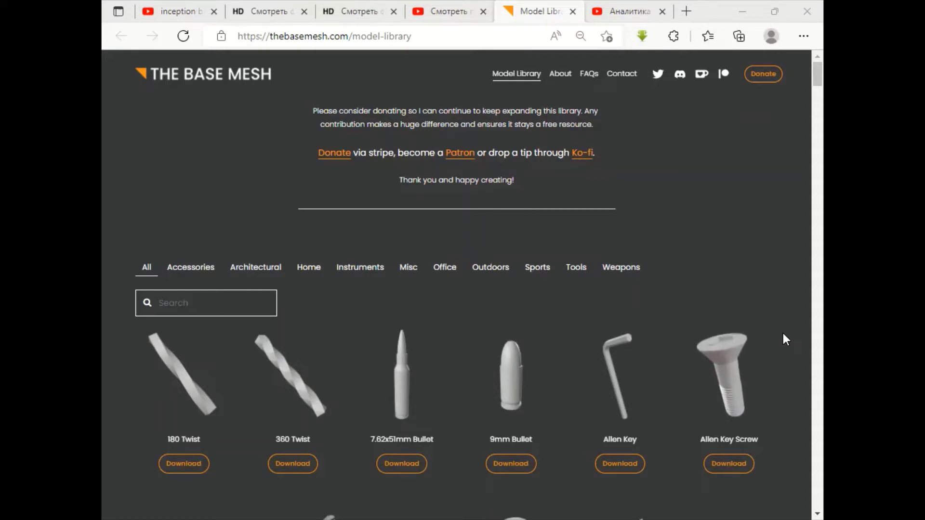
scroll(783, 335, "down", 4)
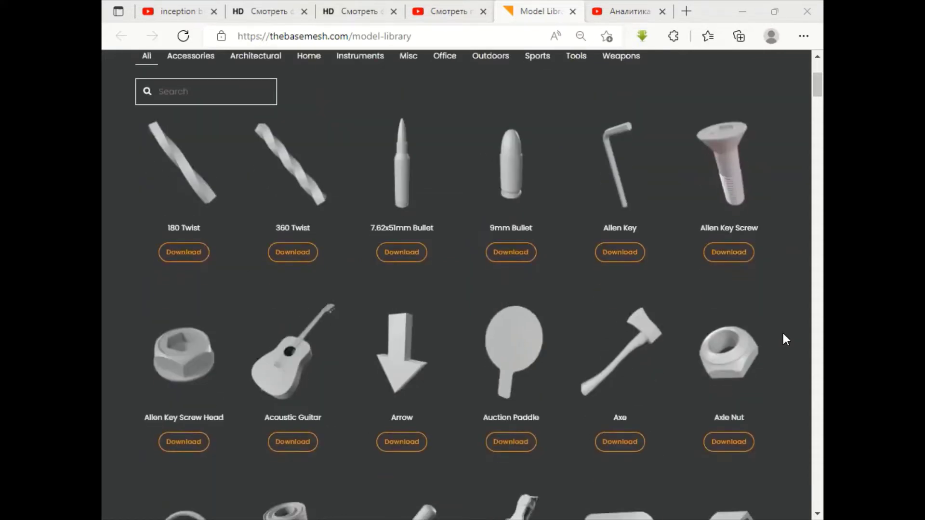
scroll(783, 335, "up", 4)
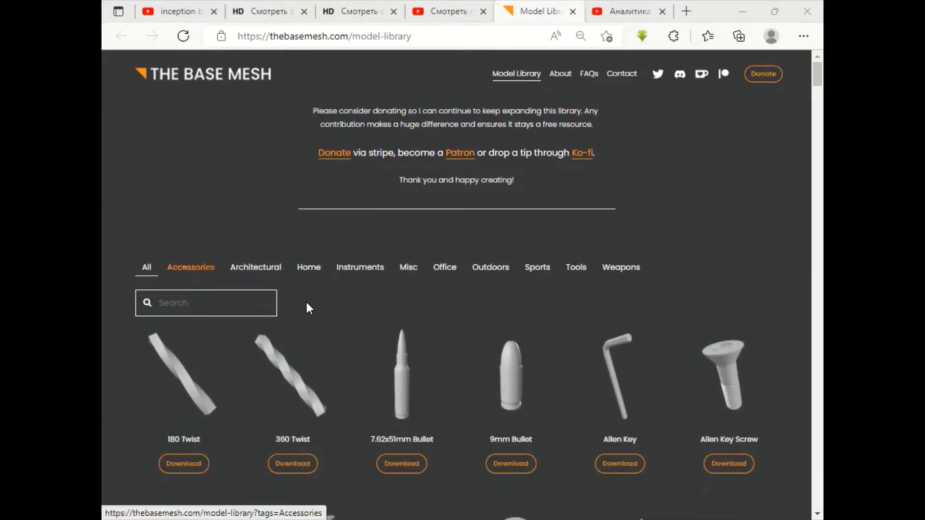
scroll(306, 299, "down", 1)
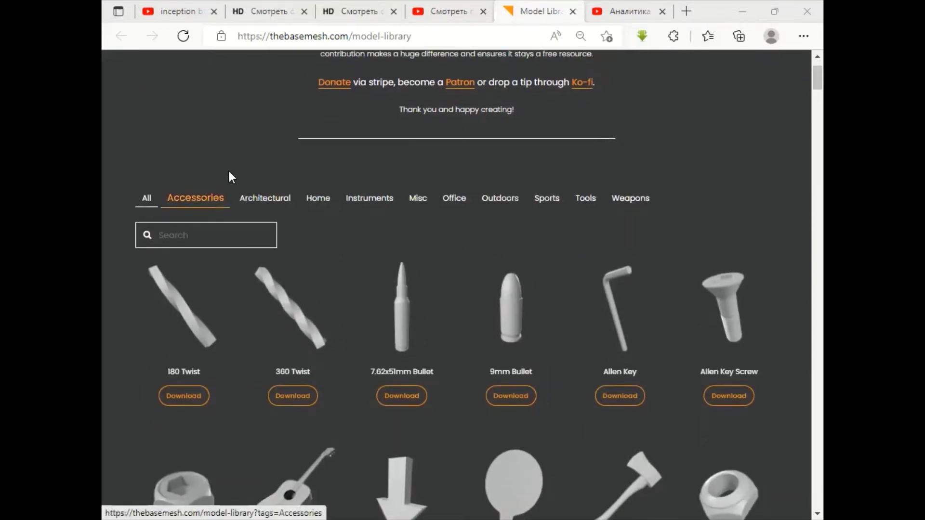
left_click(195, 198)
scroll(573, 394, "down", 1)
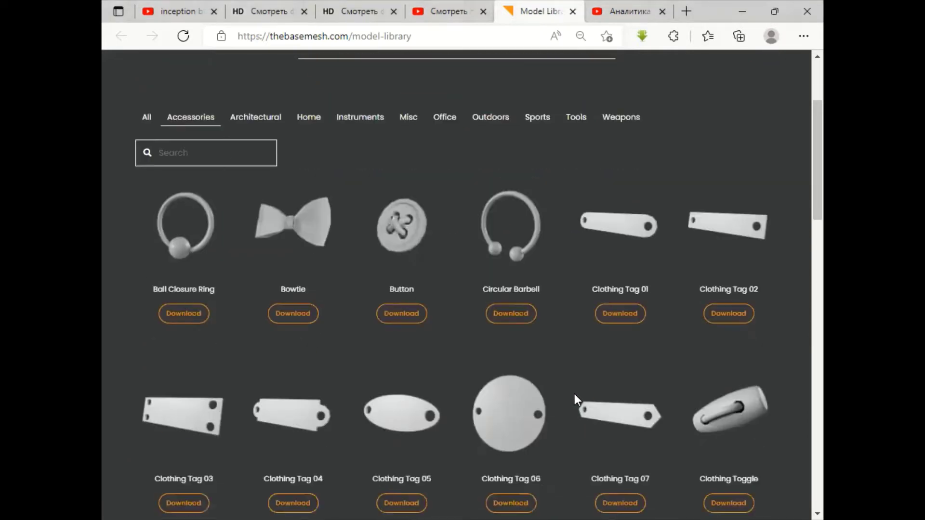
scroll(574, 393, "down", 4)
scroll(574, 393, "down", 5)
scroll(574, 394, "up", 6)
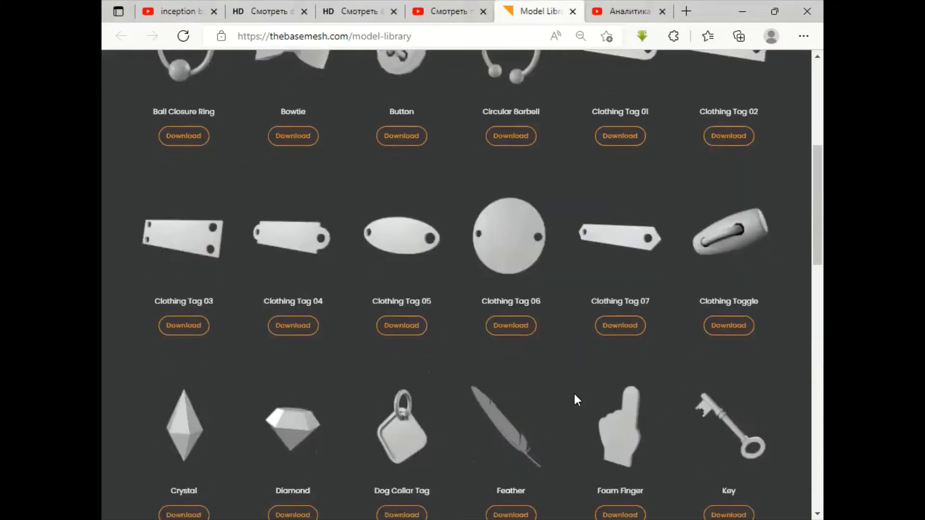
scroll(574, 394, "up", 5)
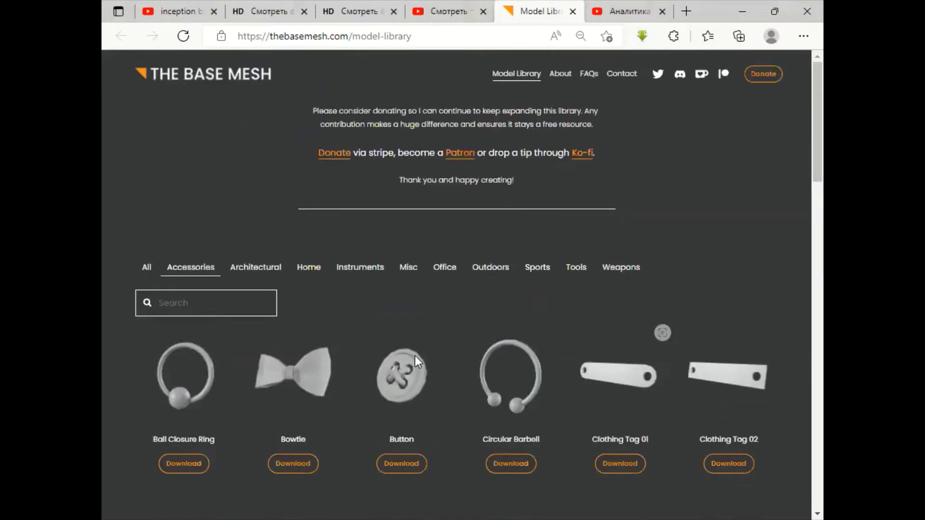
Filter to Architectural and scroll through models like Brick, Concrete Block and Classroom Door.
left_click(256, 271)
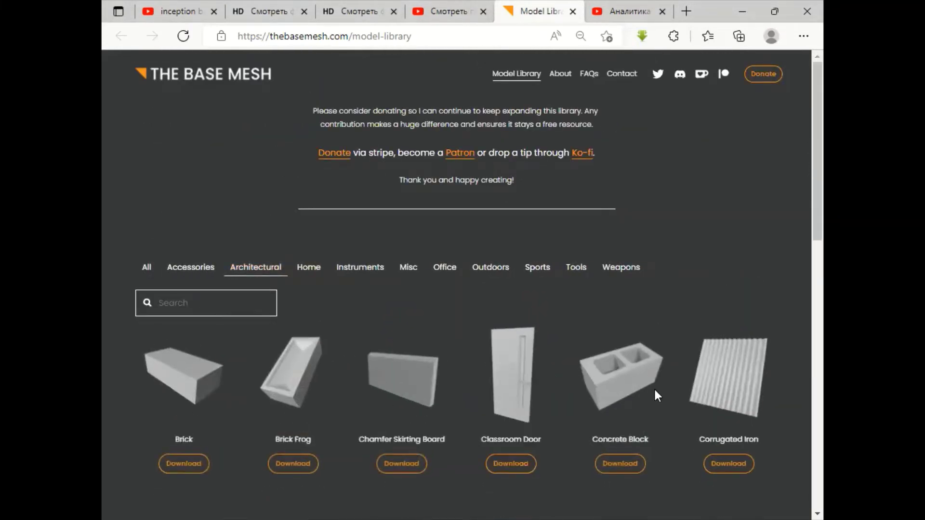
scroll(655, 391, "down", 3)
scroll(655, 391, "up", 3)
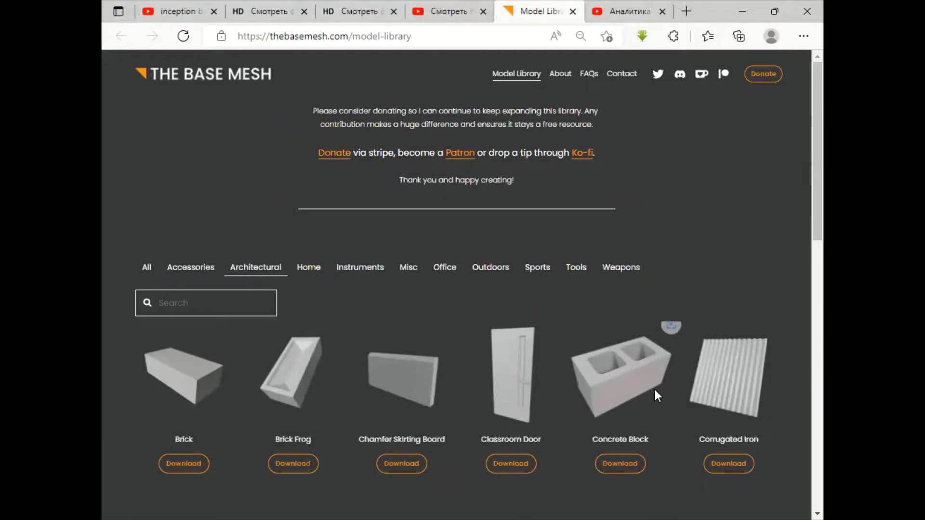
scroll(655, 388, "down", 4)
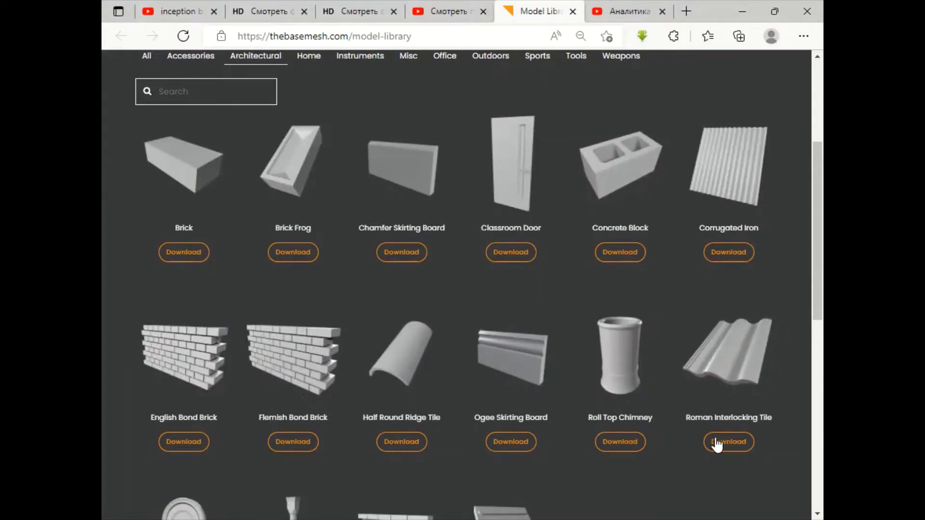
scroll(651, 441, "down", 5)
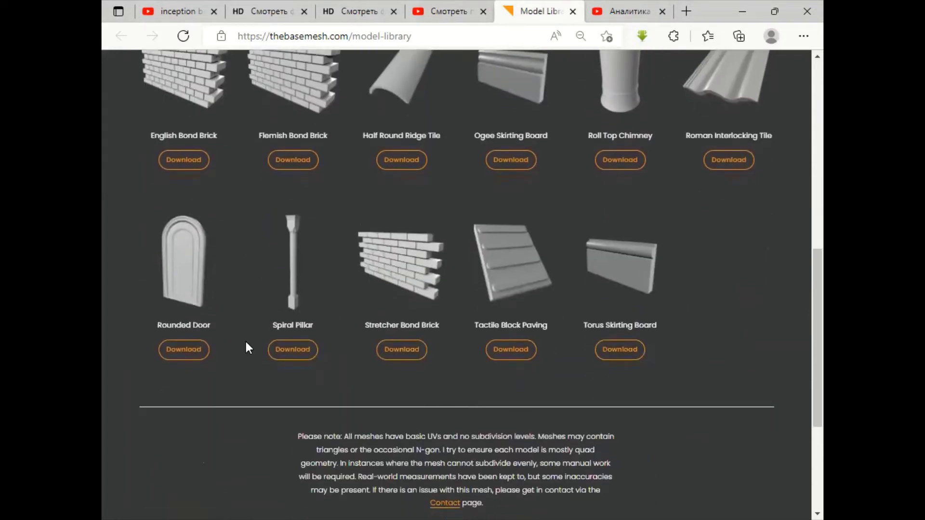
scroll(516, 351, "up", 3)
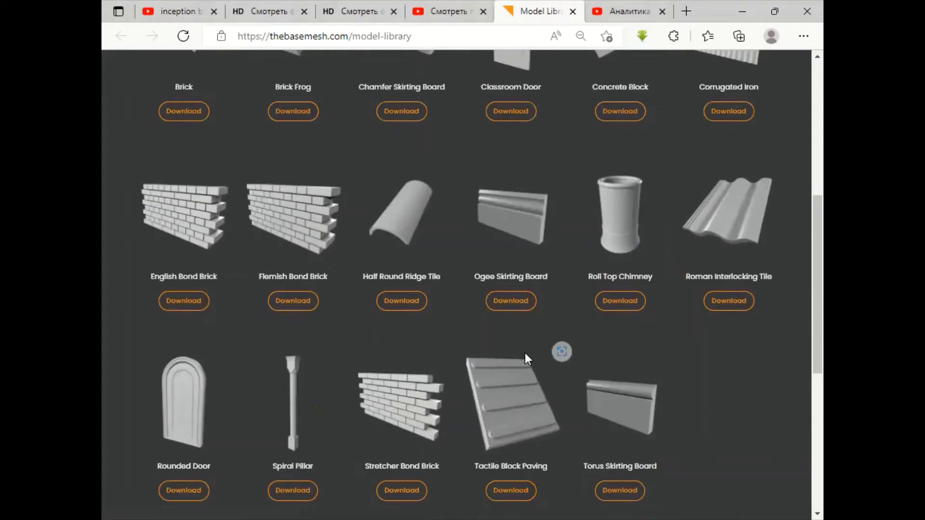
scroll(525, 352, "up", 2)
scroll(415, 318, "up", 5)
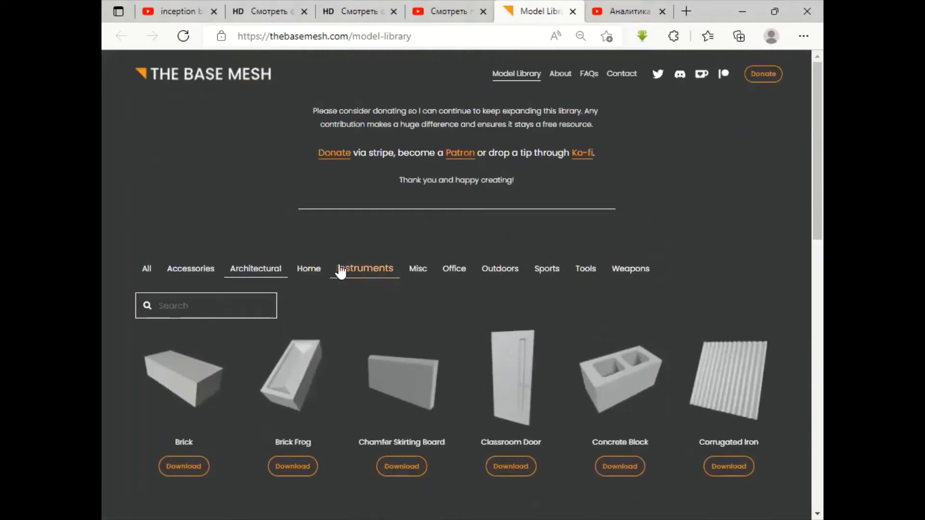
Switch the library to Office models and scroll through them.
left_click(462, 270)
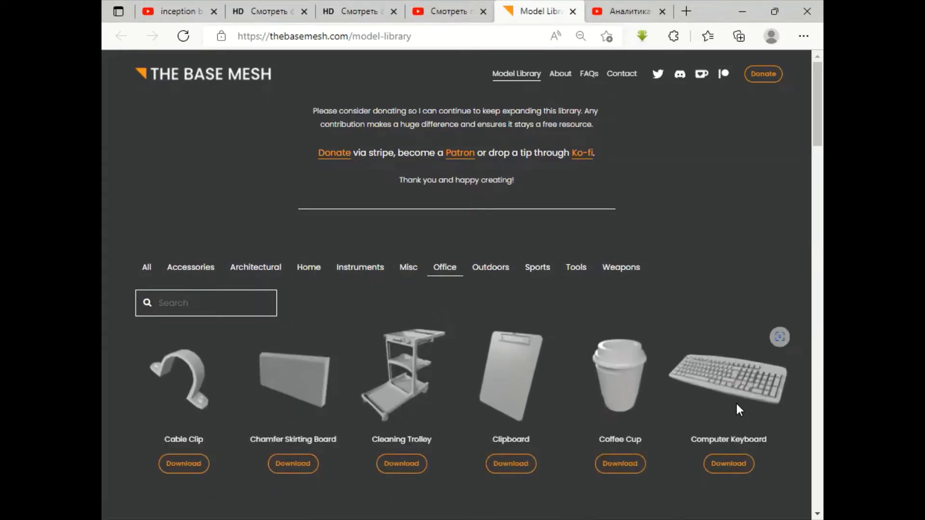
scroll(735, 401, "down", 5)
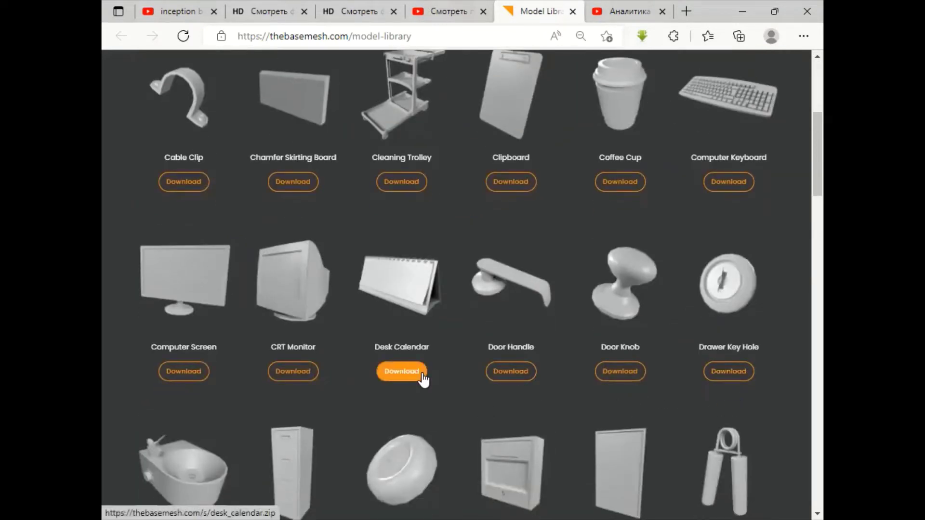
scroll(422, 380, "down", 3)
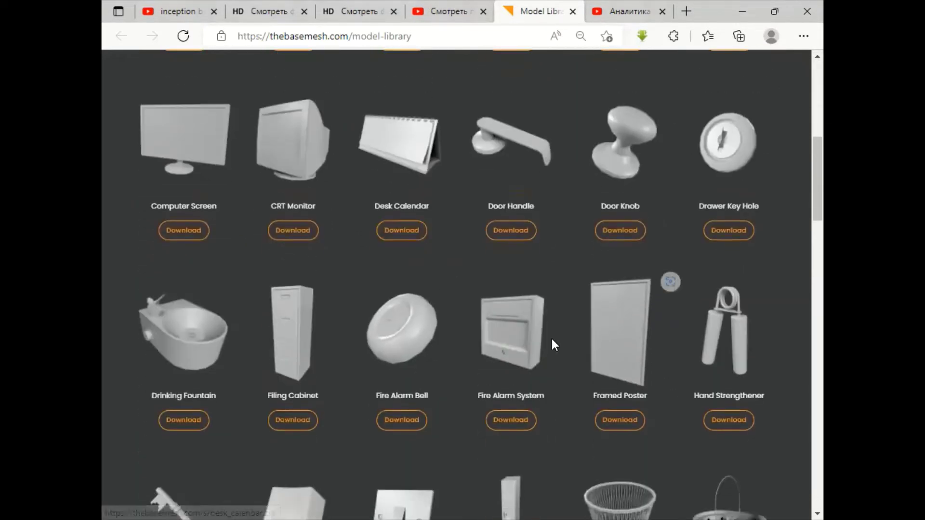
scroll(495, 384, "down", 7)
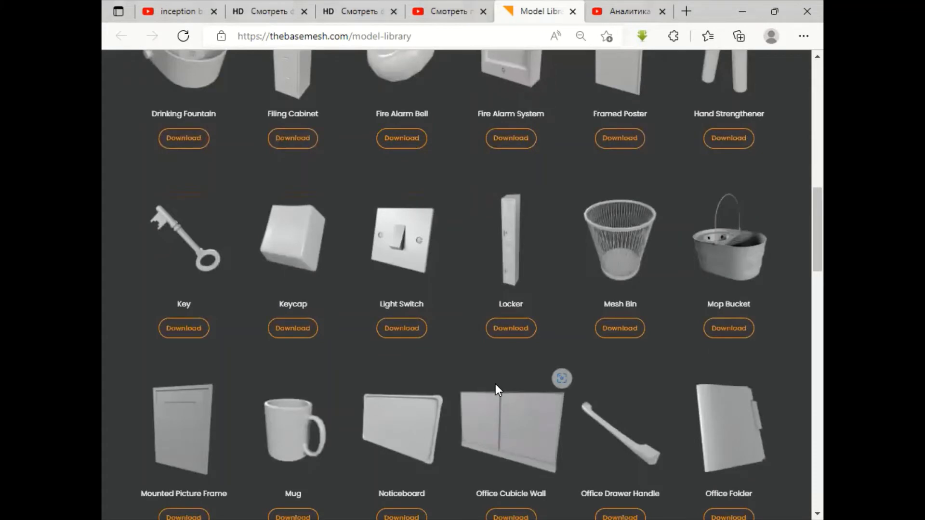
scroll(426, 305, "up", 5)
scroll(698, 273, "up", 7)
scroll(623, 347, "up", 3)
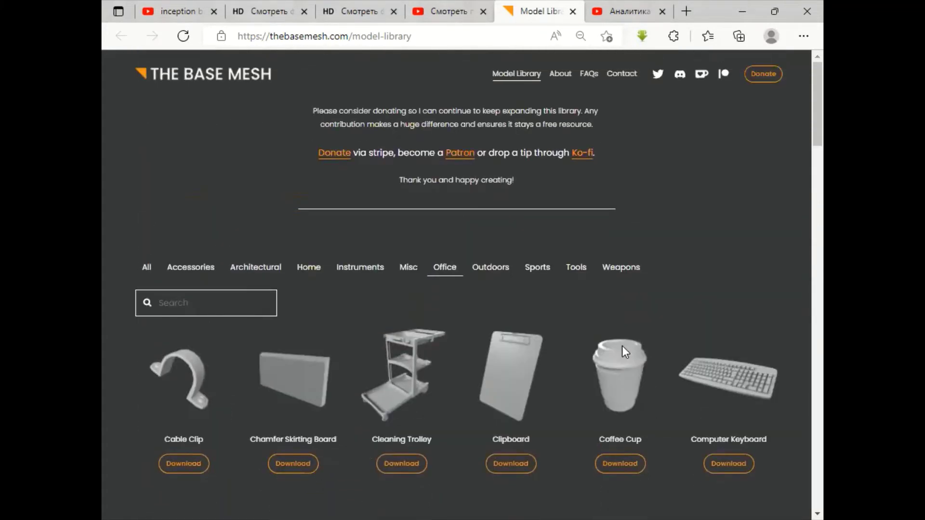
Filter to Tools and scroll through Allen Key, Axe, Bucket, Crowbar and Plunger, then back up.
left_click(573, 273)
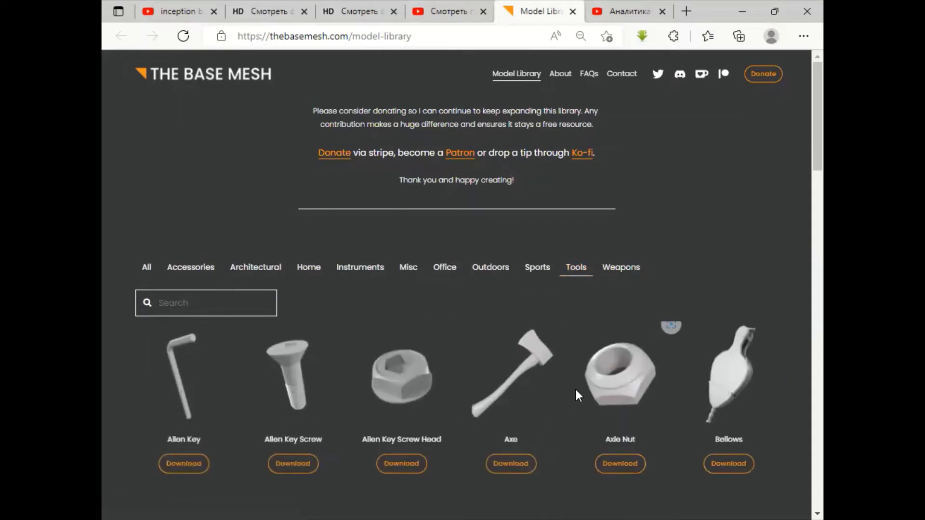
scroll(577, 391, "down", 5)
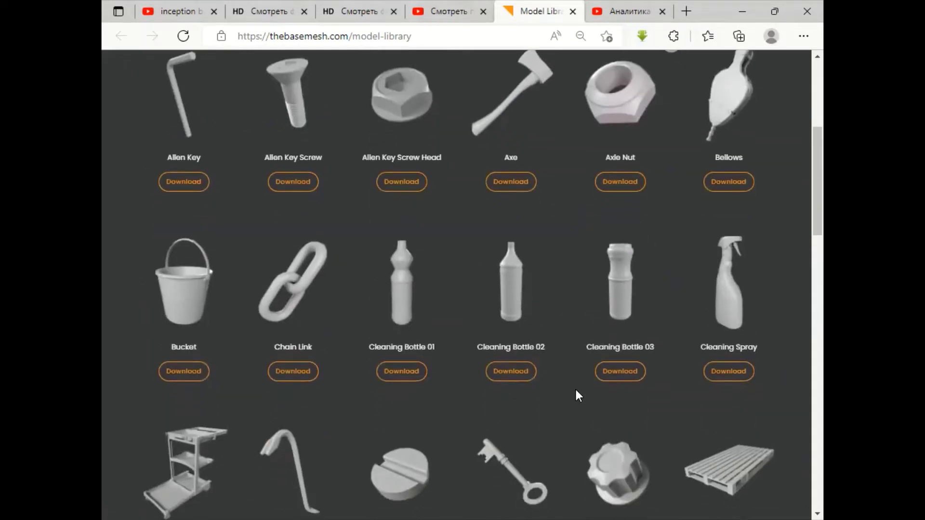
scroll(576, 391, "down", 4)
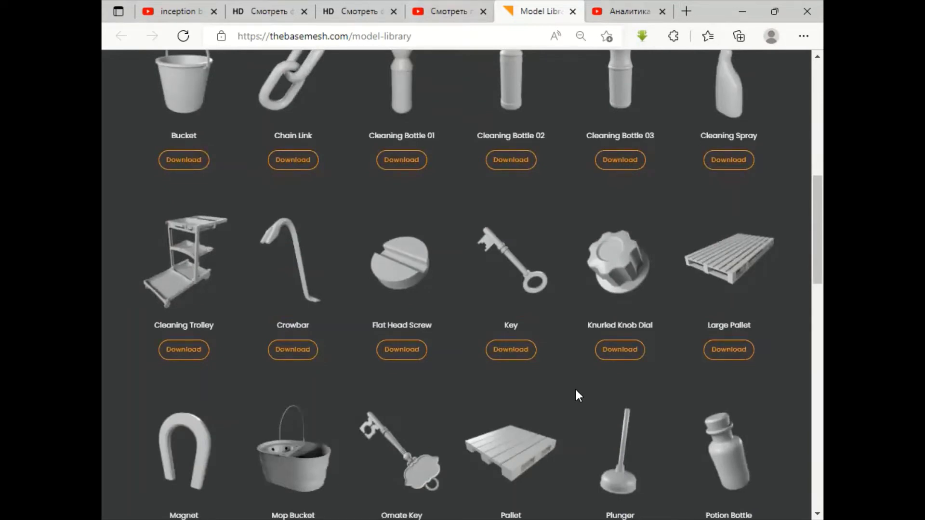
scroll(576, 390, "down", 3)
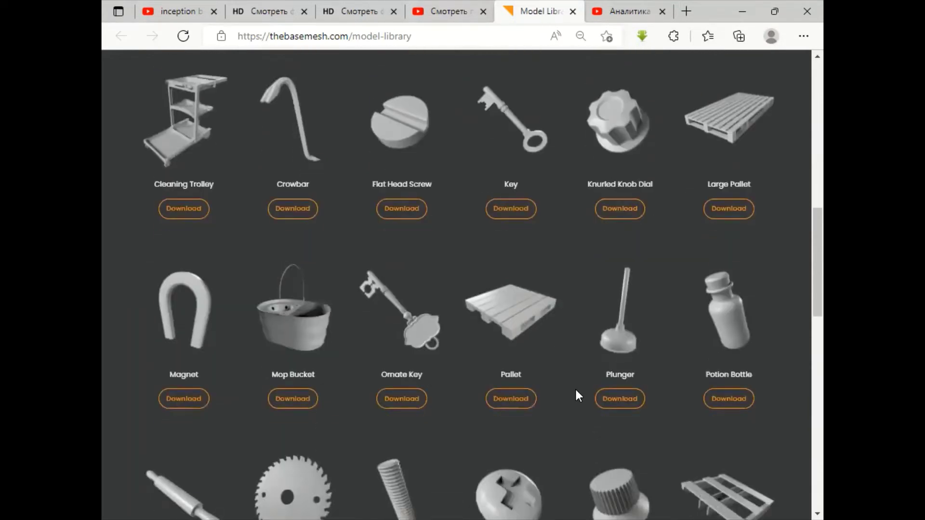
scroll(575, 390, "down", 1)
scroll(575, 390, "down", 1)
scroll(575, 387, "up", 3)
scroll(574, 387, "up", 2)
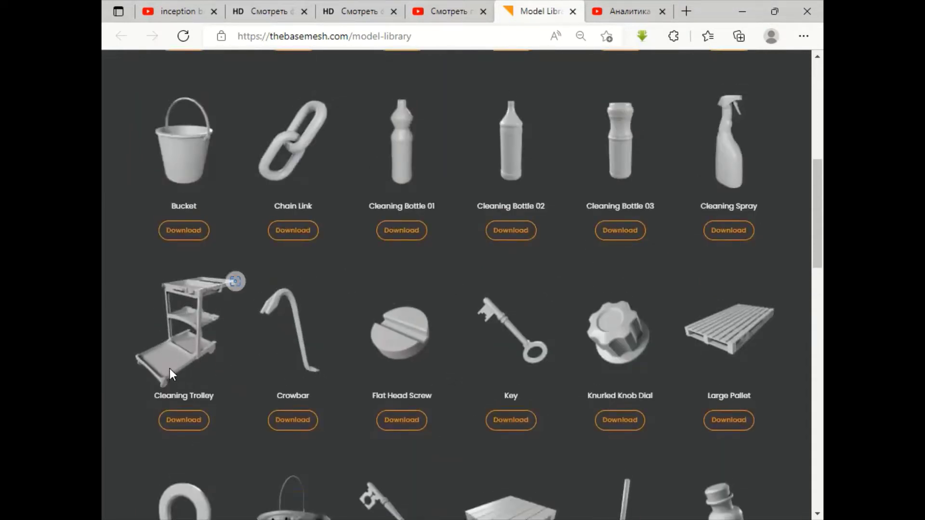
scroll(465, 429, "down", 4)
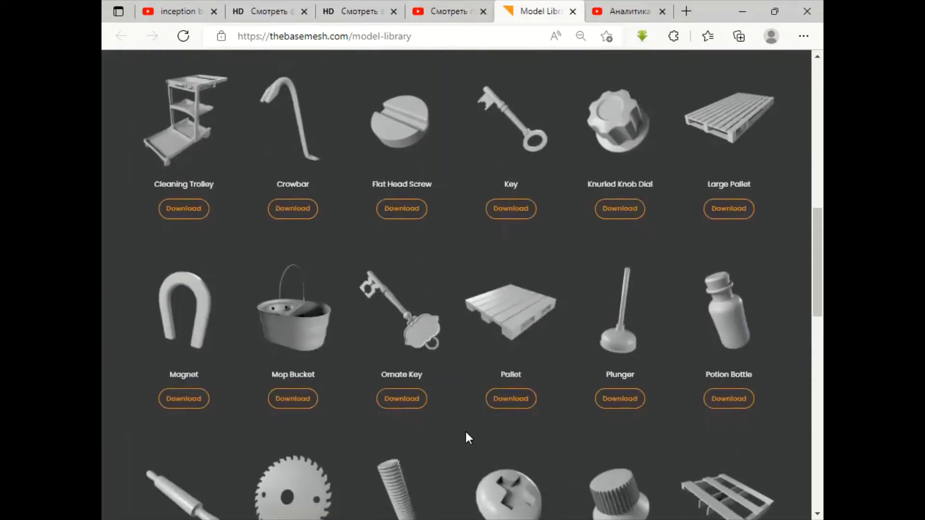
scroll(464, 431, "up", 8)
scroll(465, 433, "up", 3)
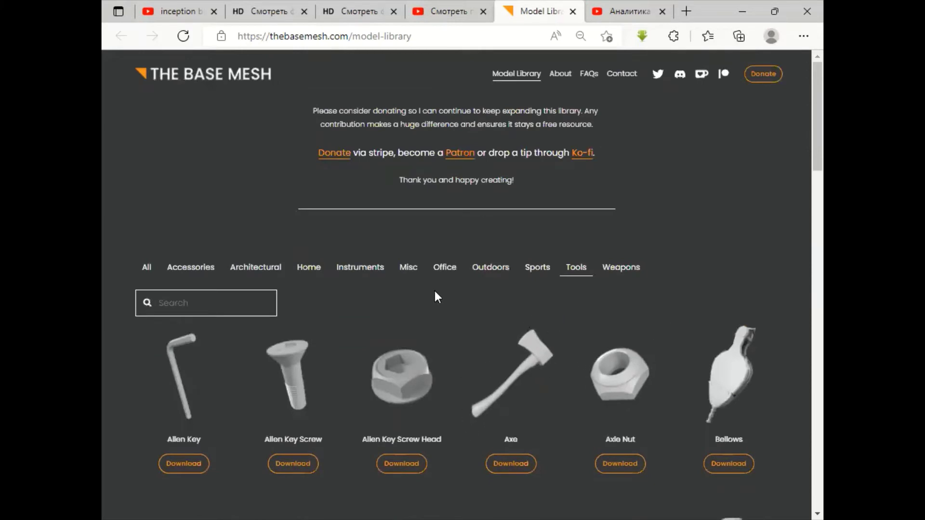
Browse the Instruments category, then open the downloaded compass_pouch folder with its three files.
left_click(371, 274)
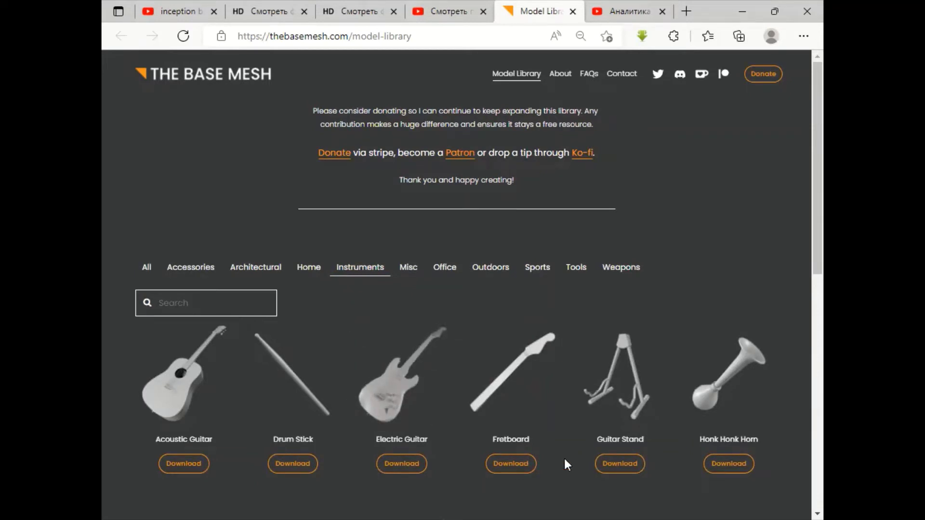
scroll(755, 458, "down", 5)
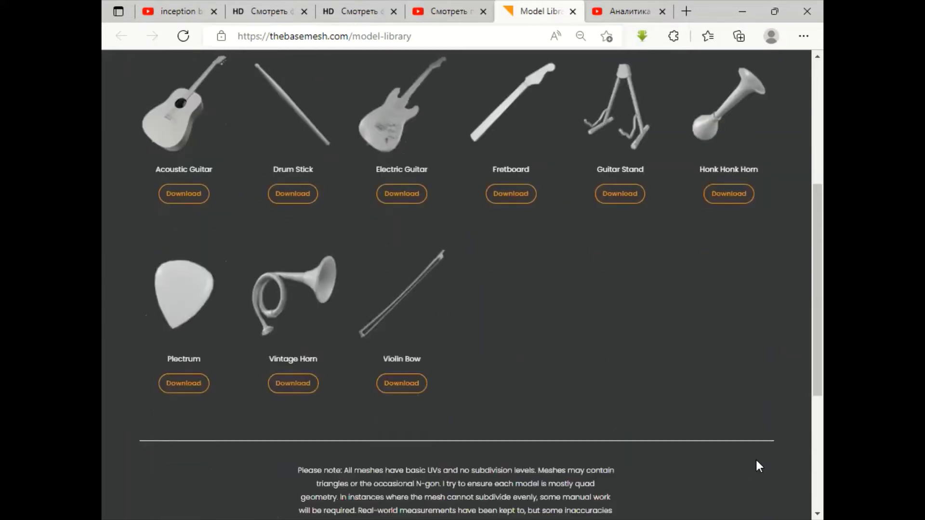
scroll(756, 458, "up", 5)
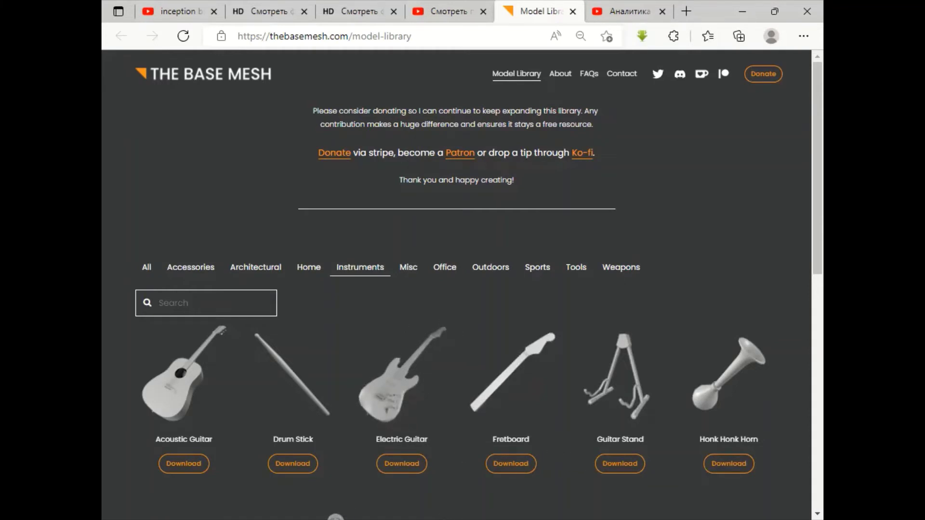
left_click(336, 517)
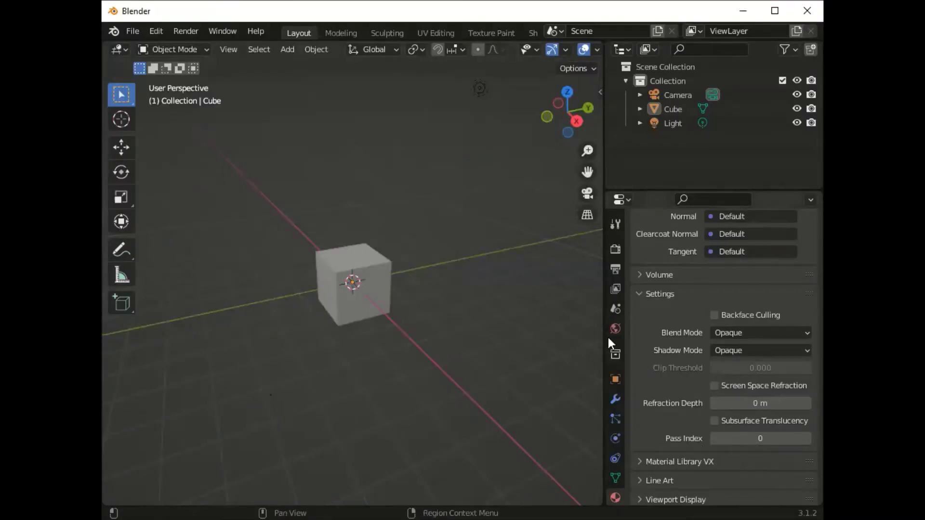
Widen Blender's 3D viewport over the default cube scene and bring up the import formats.
left_click_drag(603, 332, 776, 333)
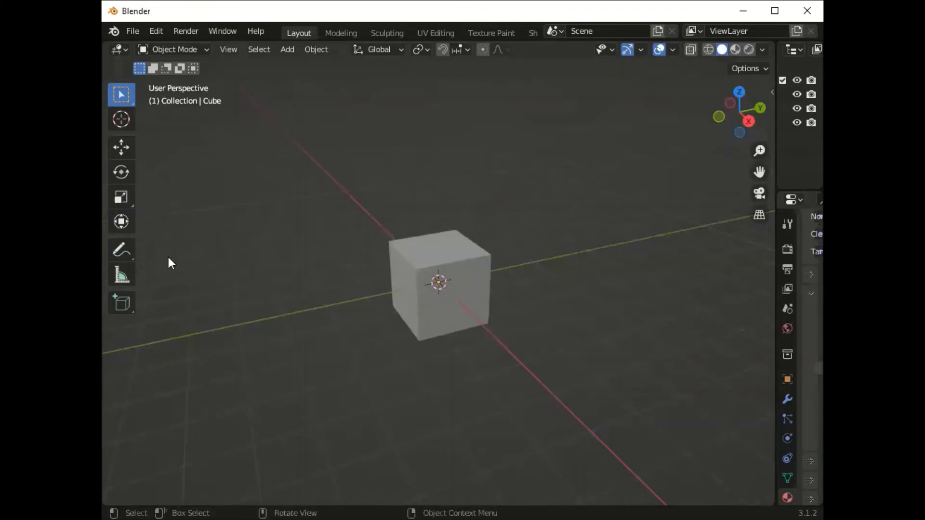
left_click(135, 30)
Import Desktop/compass_pouch/compass_pouch.fbx through File > Import > FBX.
left_click(131, 30)
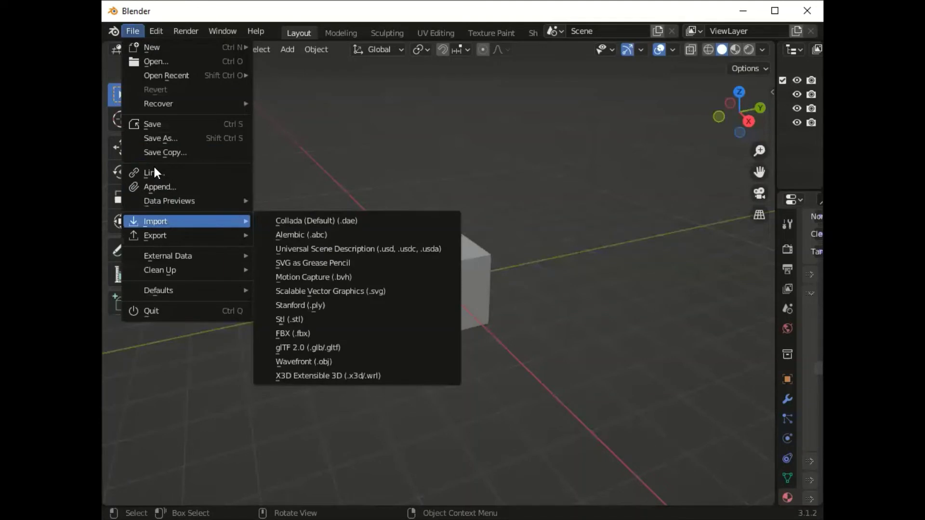
left_click(293, 330)
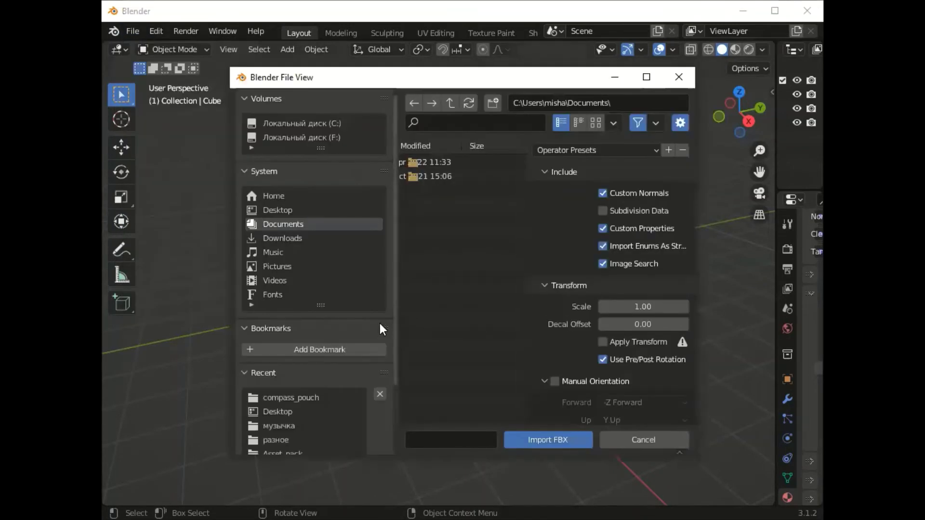
left_click_drag(396, 305, 325, 283)
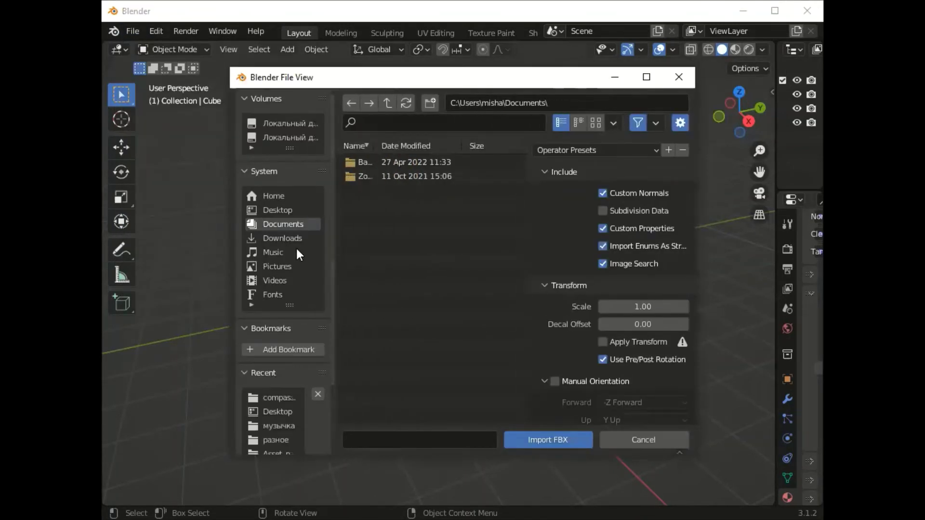
left_click(277, 210)
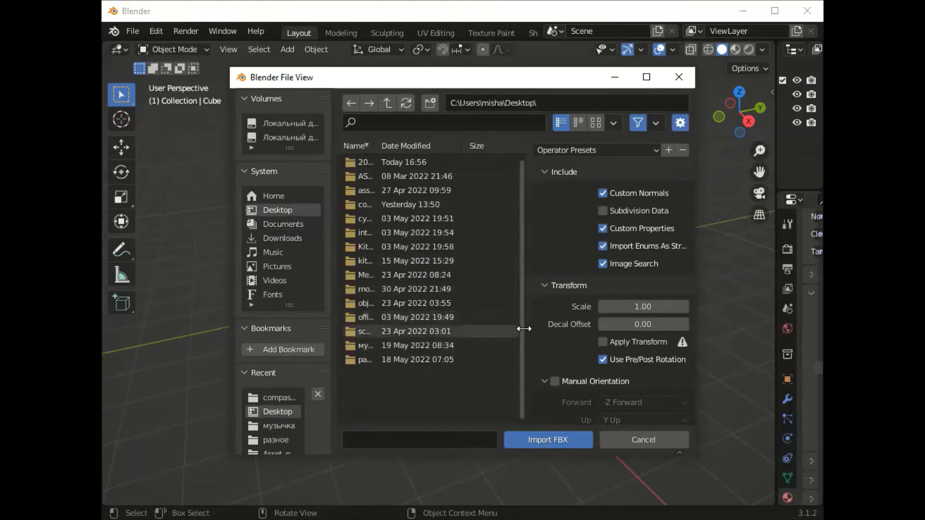
mouse_move(524, 326)
left_mouse_down()
mouse_move(590, 342)
mouse_move(692, 346)
left_mouse_up()
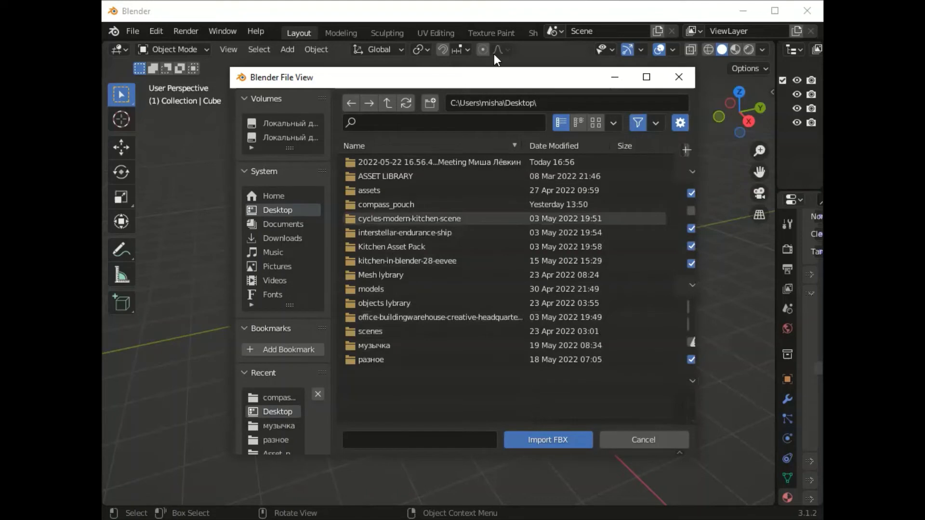
double_click(380, 202)
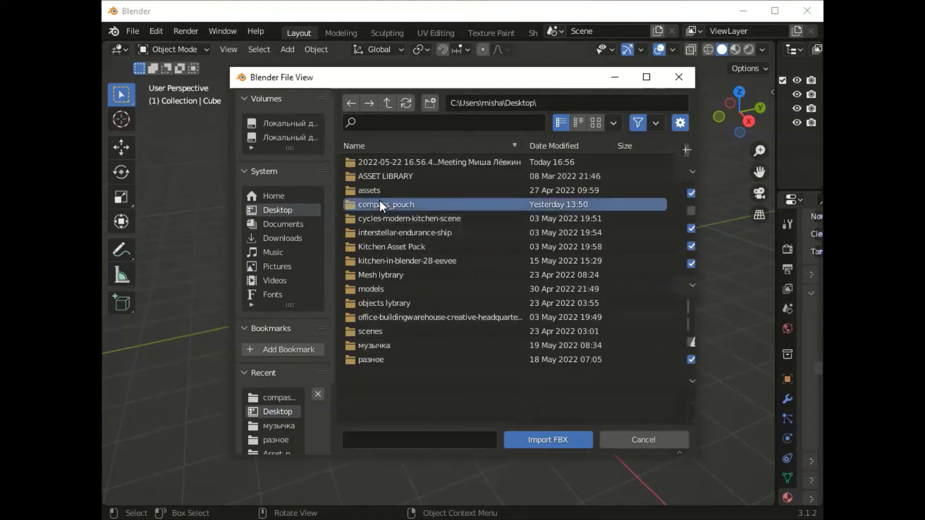
left_click(374, 162)
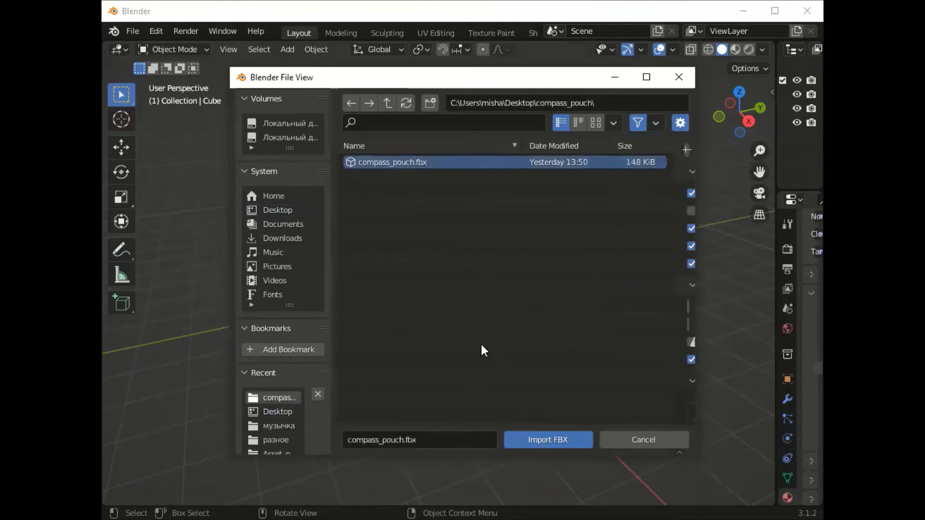
left_click(542, 437)
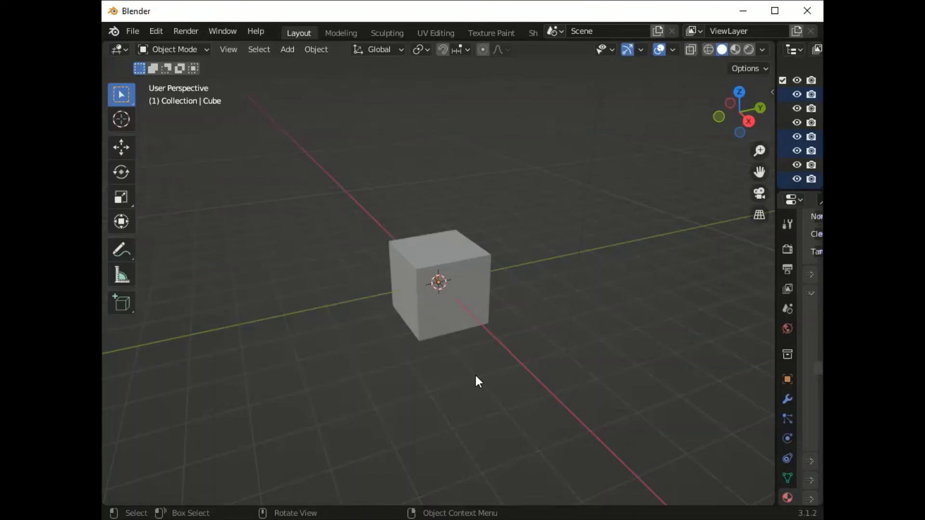
Zoom in, select the default cube and delete it.
scroll(475, 375, "up", 4)
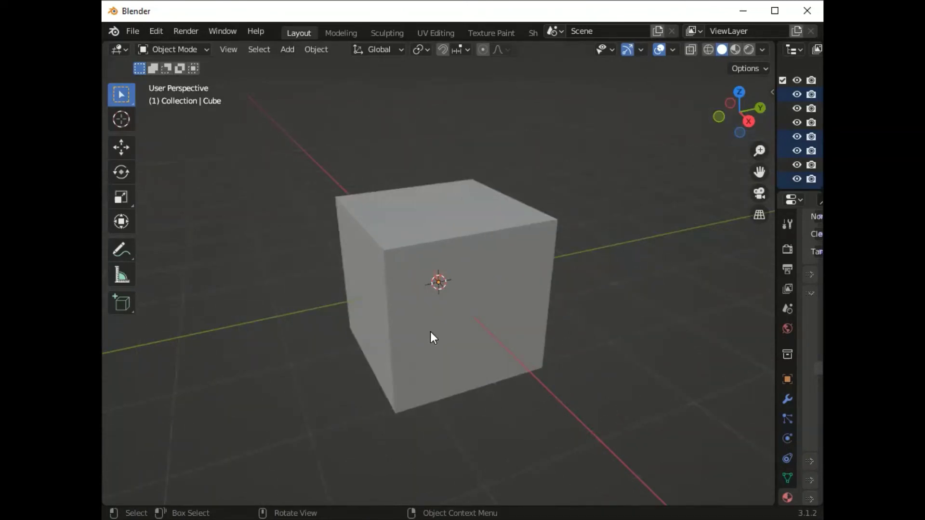
left_click(422, 352)
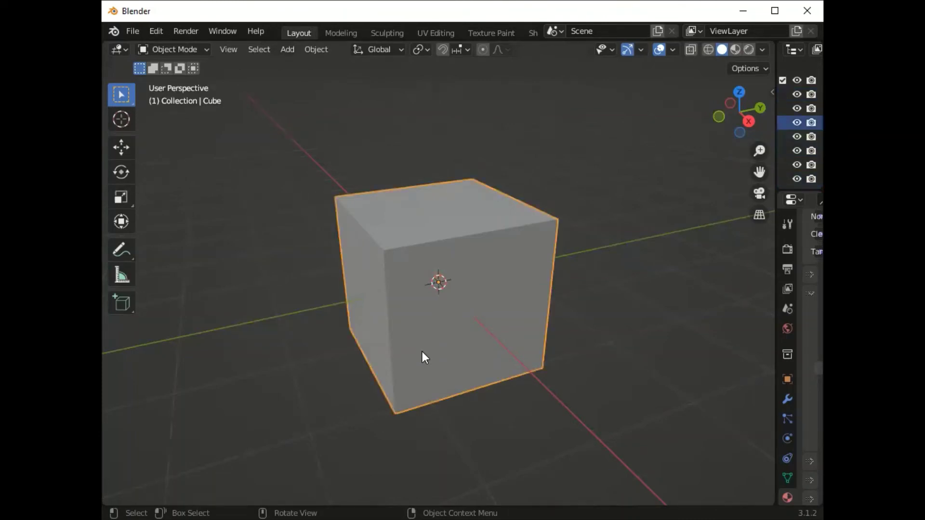
key("Delete")
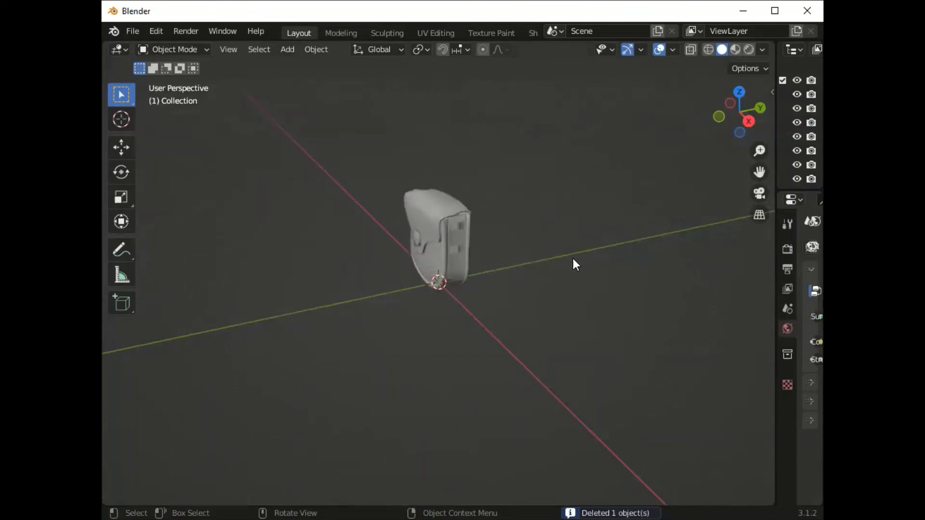
Pan, orbit to a front view and zoom in to centre the compass pouch.
left_click_drag(759, 172, 756, 155)
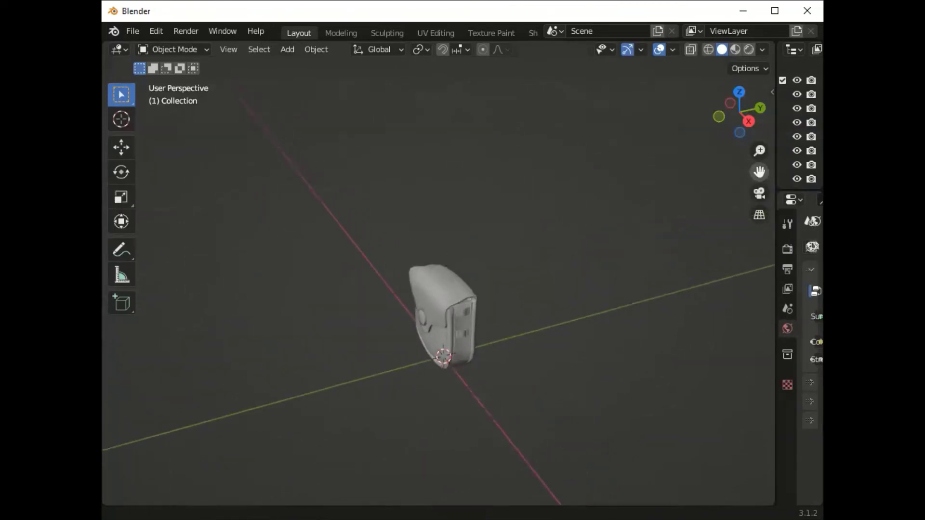
left_click_drag(750, 119, 708, 122)
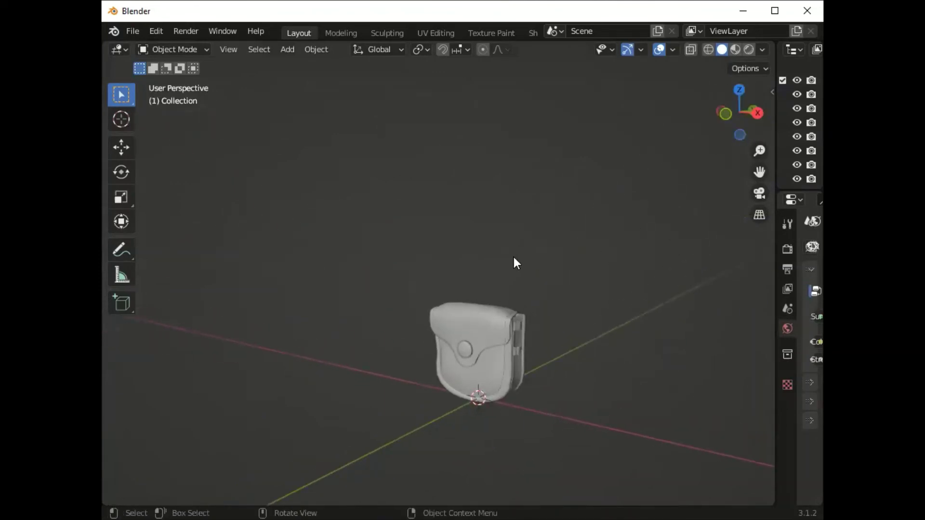
scroll(577, 347, "up", 2)
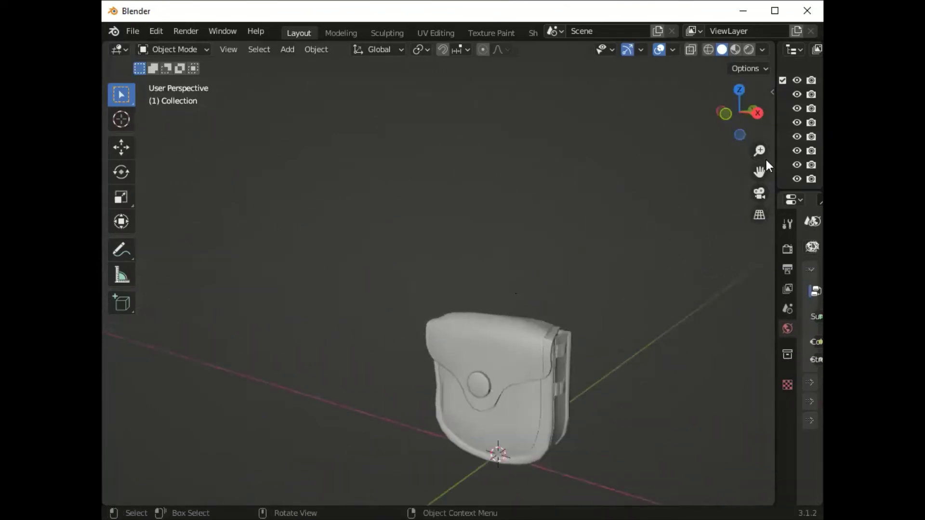
left_click_drag(757, 171, 743, 220)
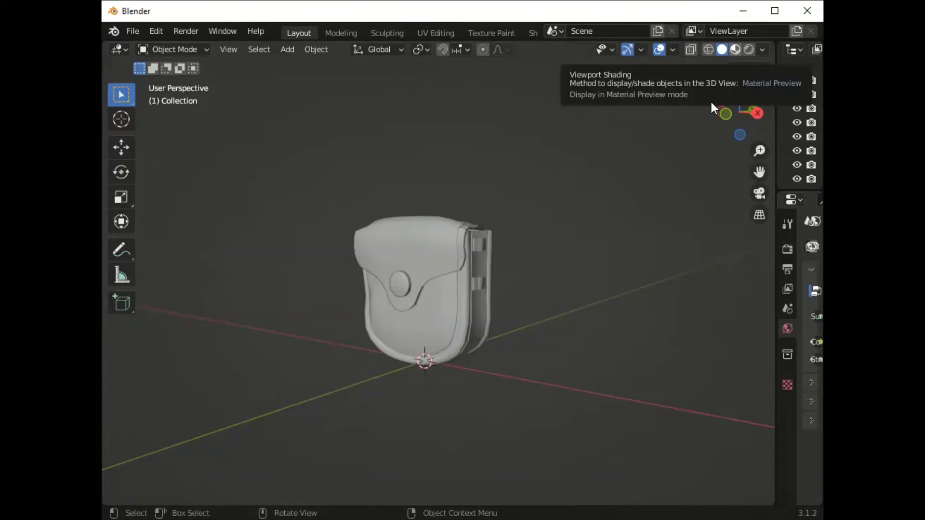
Preview the pouch in Material Preview, return to Solid, and widen the Outliner and Properties.
left_click(735, 49)
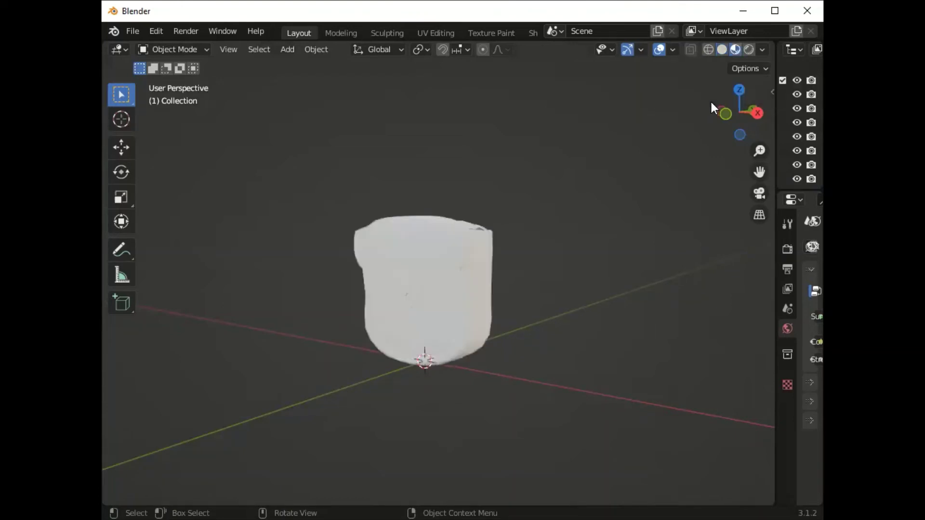
key("z")
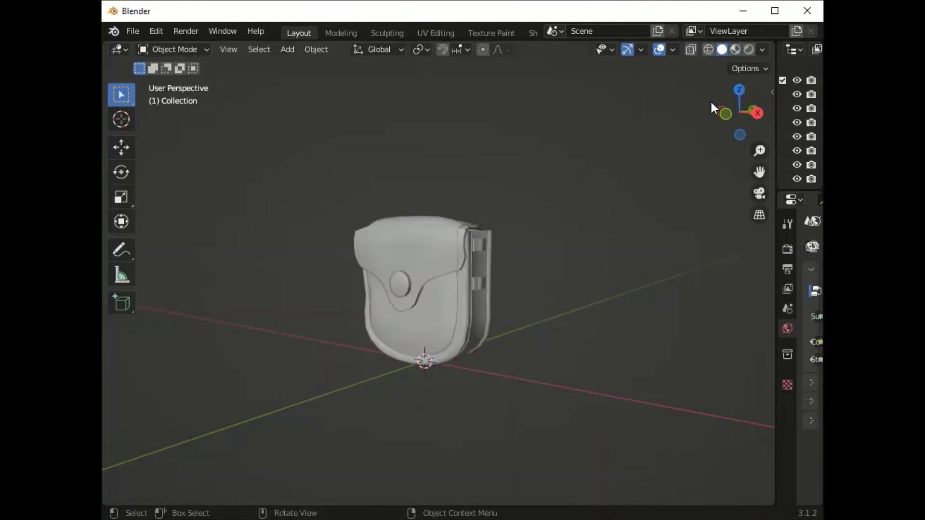
left_click_drag(776, 250, 546, 253)
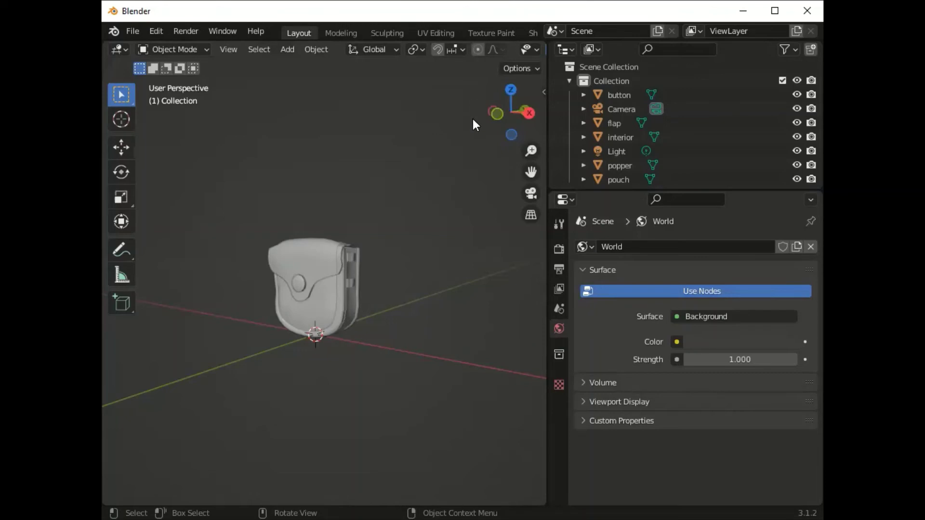
scroll(484, 52, "down", 5)
left_click(516, 51)
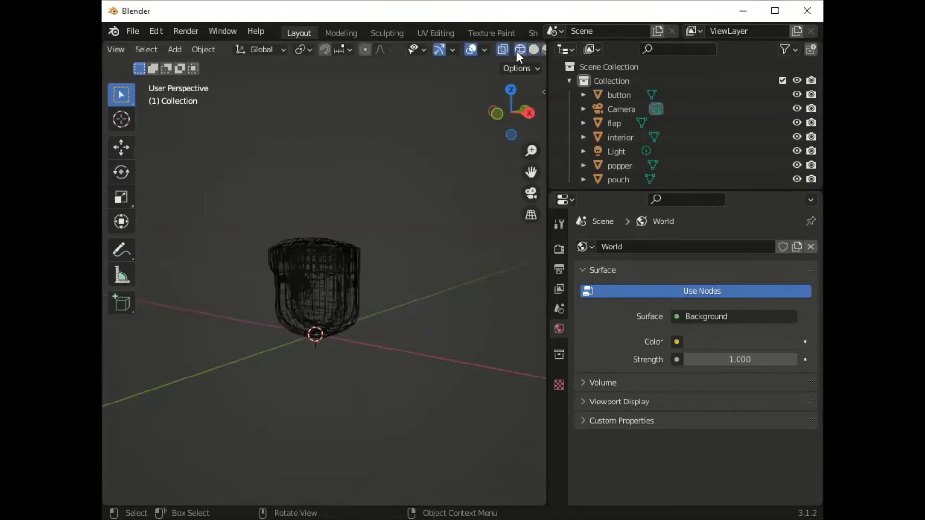
left_click(501, 53)
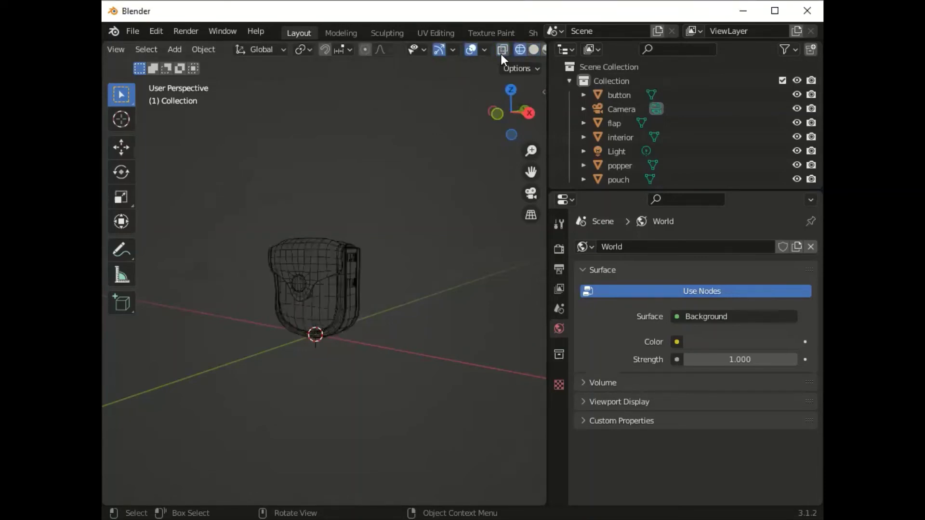
scroll(264, 273, "up", 1)
scroll(264, 273, "up", 2)
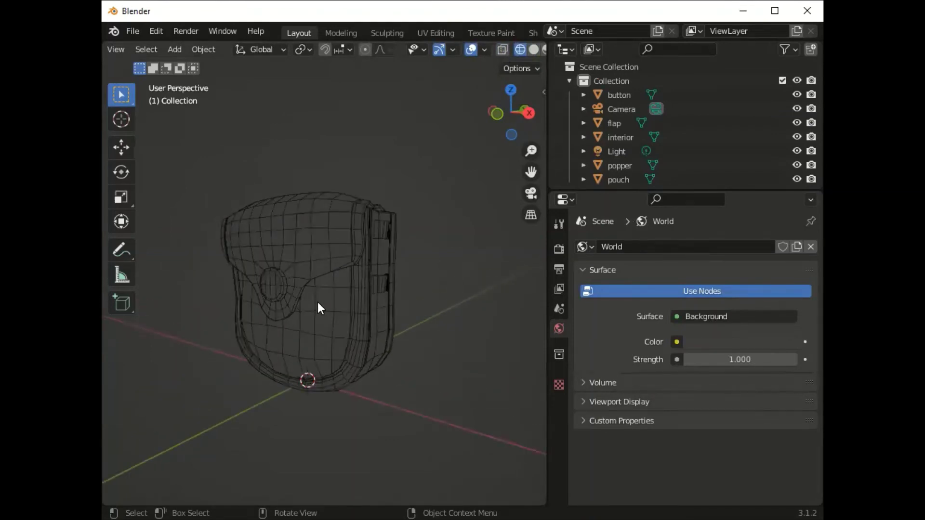
scroll(318, 303, "up", 1)
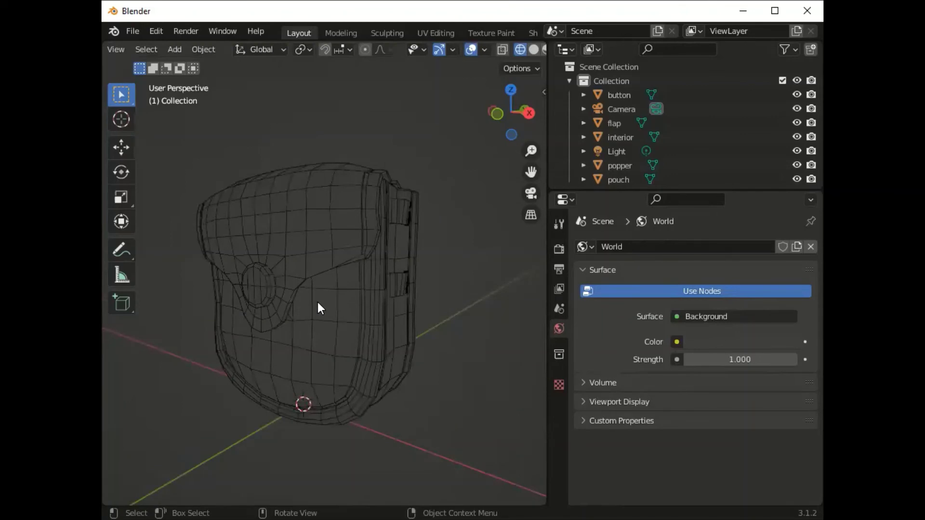
scroll(318, 304, "down", 3)
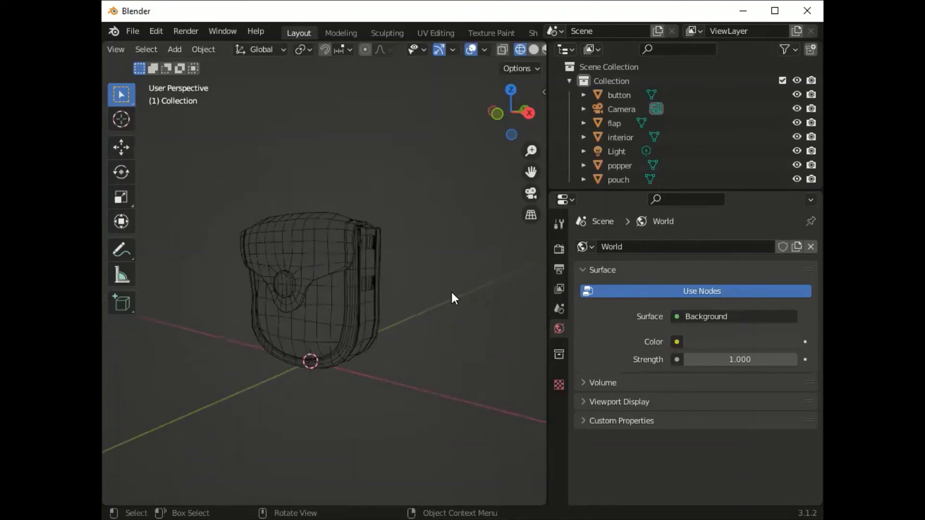
left_click(534, 48)
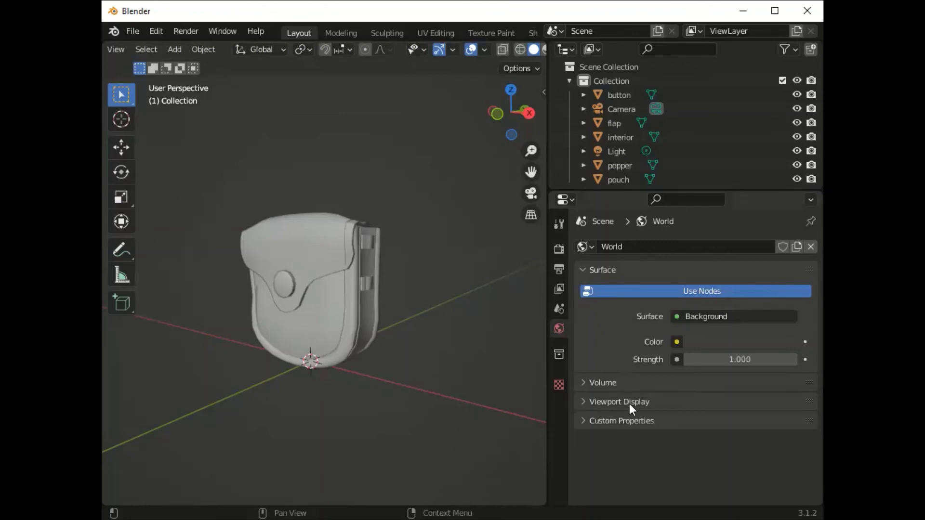
Select the pouch object and inspect its 'basic' Principled BSDF material and Material Library VX panel.
left_click(331, 303)
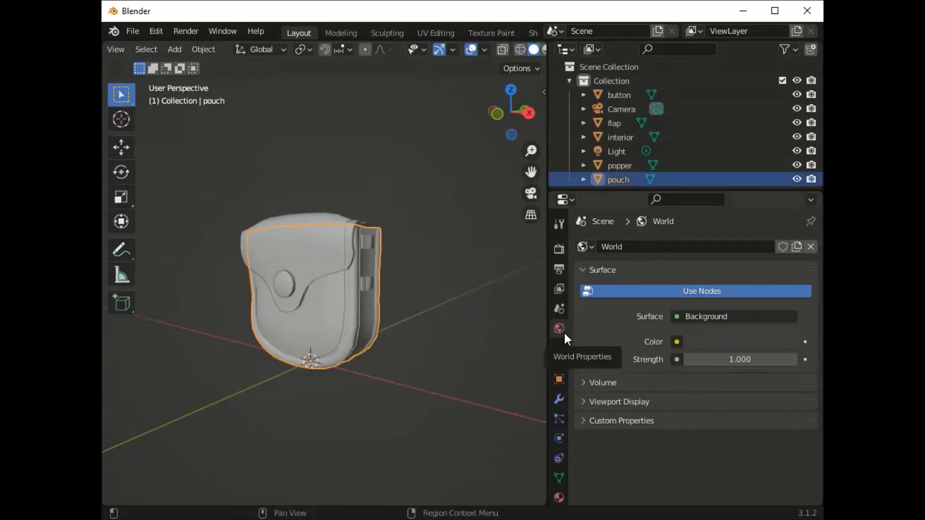
left_click(557, 496)
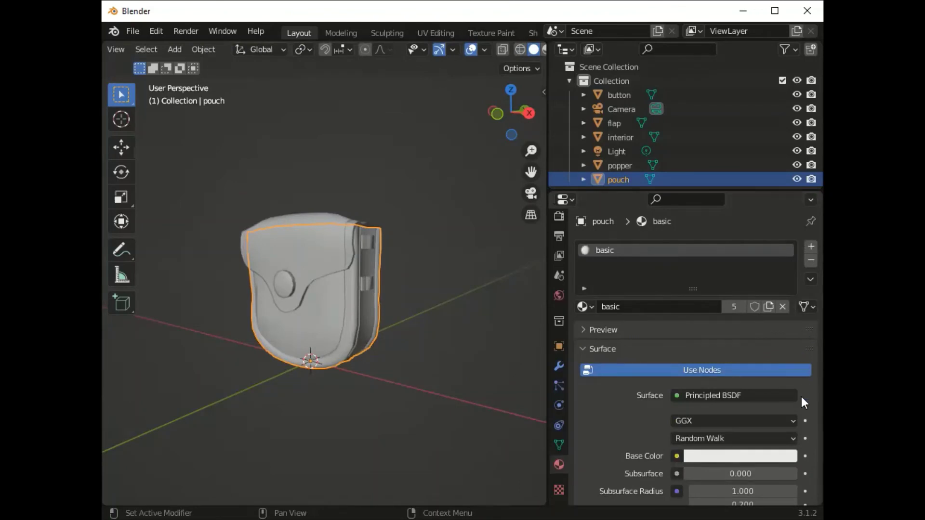
scroll(692, 430, "down", 5)
scroll(646, 392, "down", 7)
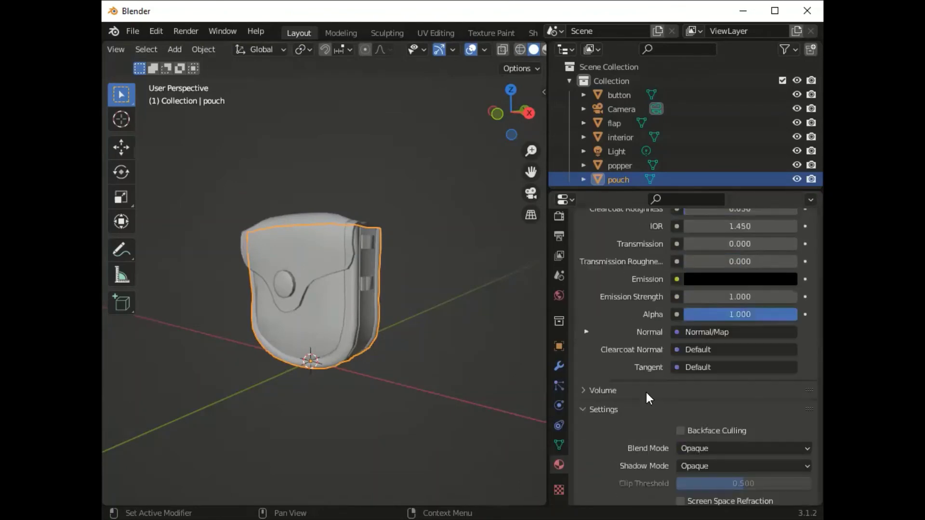
scroll(646, 392, "down", 3)
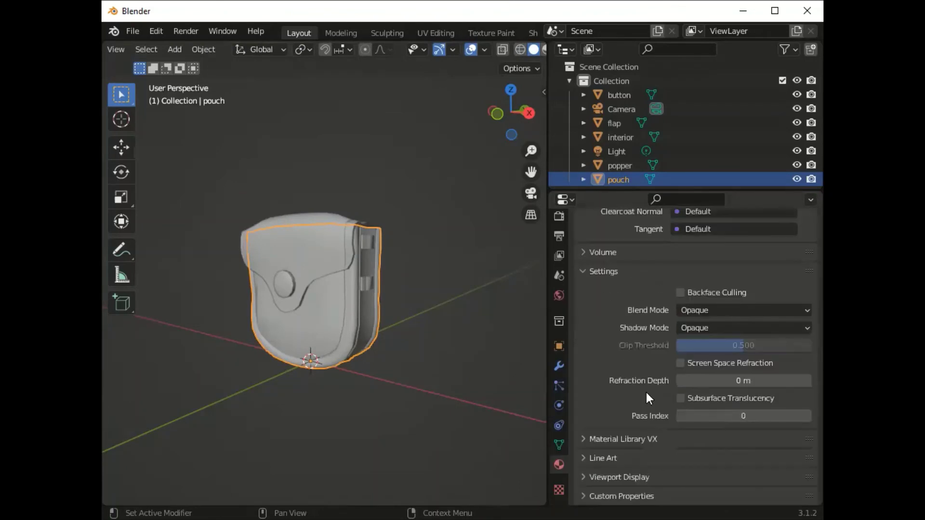
left_click(582, 437)
scroll(675, 439, "down", 4)
scroll(680, 440, "down", 1)
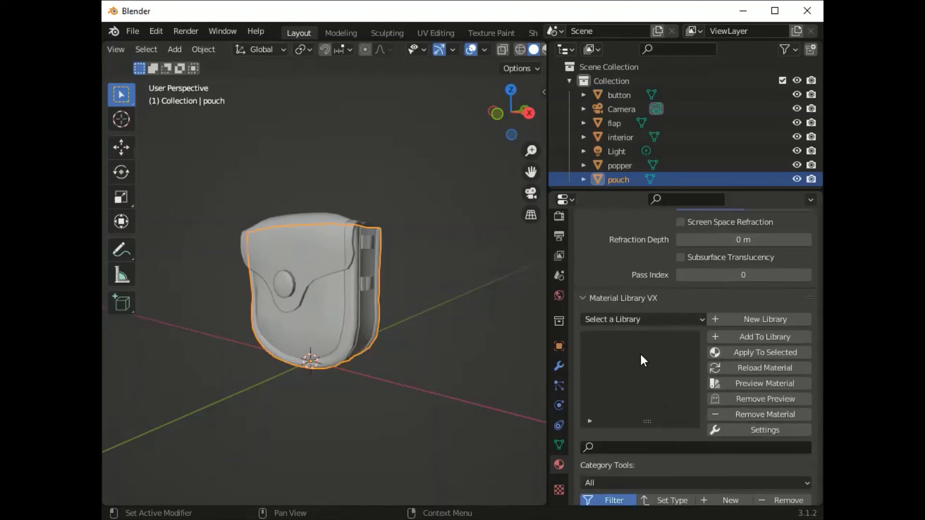
left_click(580, 298)
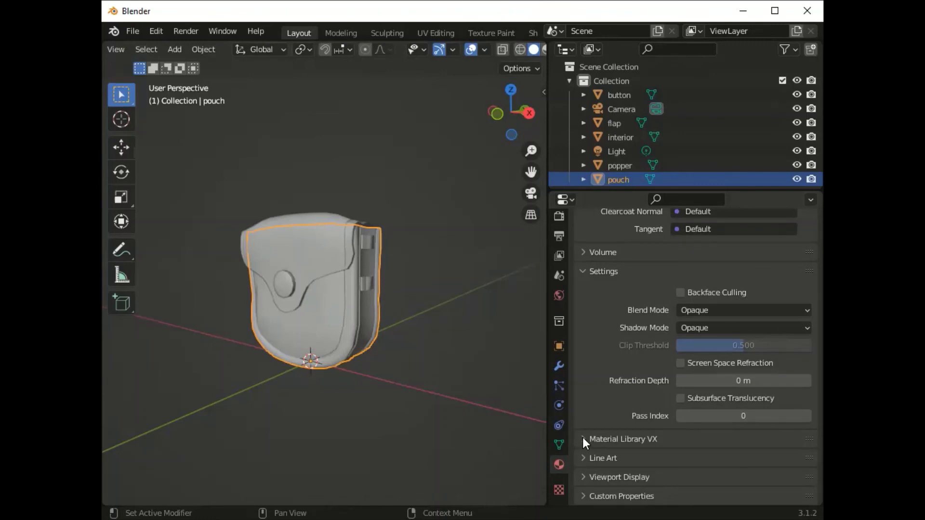
left_click(153, 31)
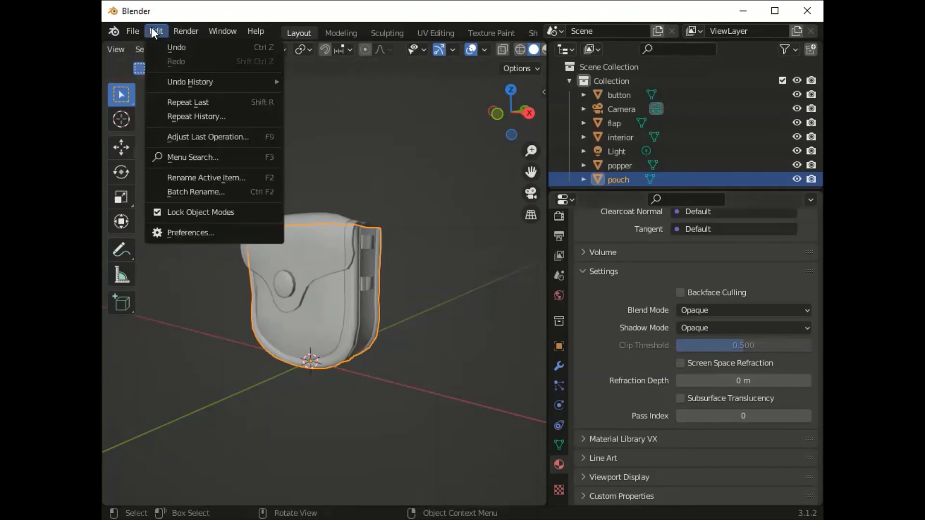
Check the Material Library add-on is enabled under Preferences > Add-ons, then close Preferences.
left_click(189, 232)
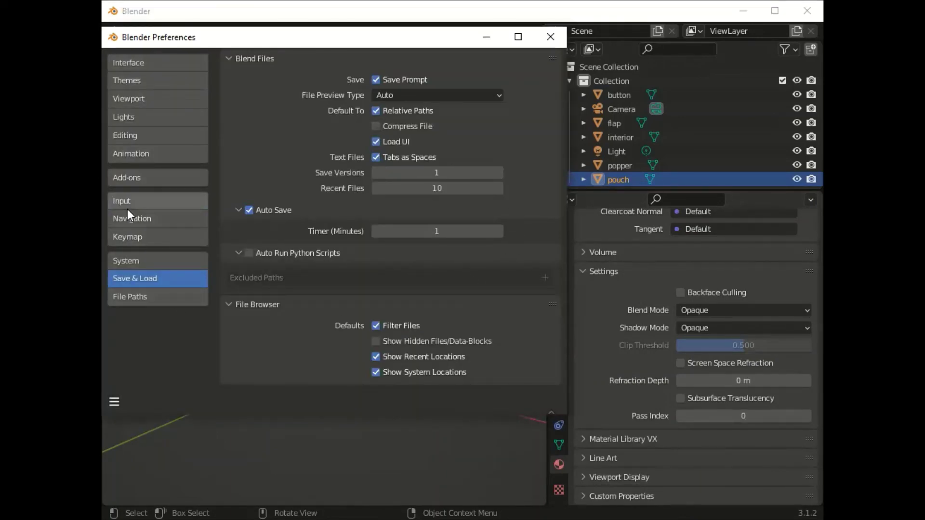
left_click(127, 177)
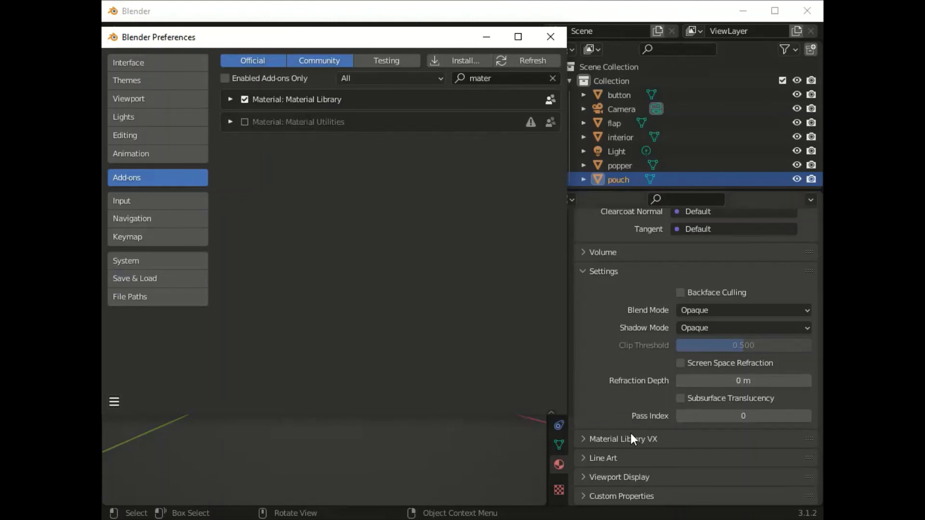
left_click(552, 36)
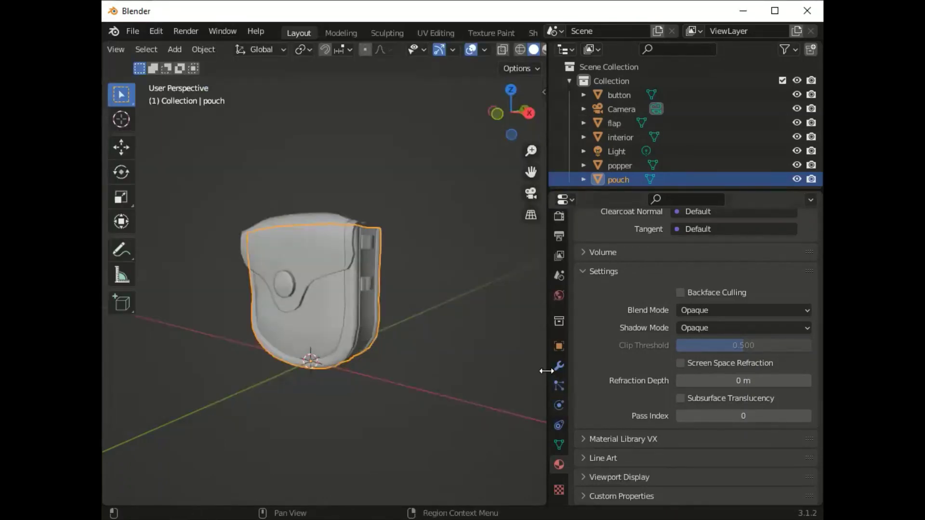
Drag the viewport–Properties border rightward so the grey pouch fills most of the window.
left_click_drag(546, 370, 778, 382)
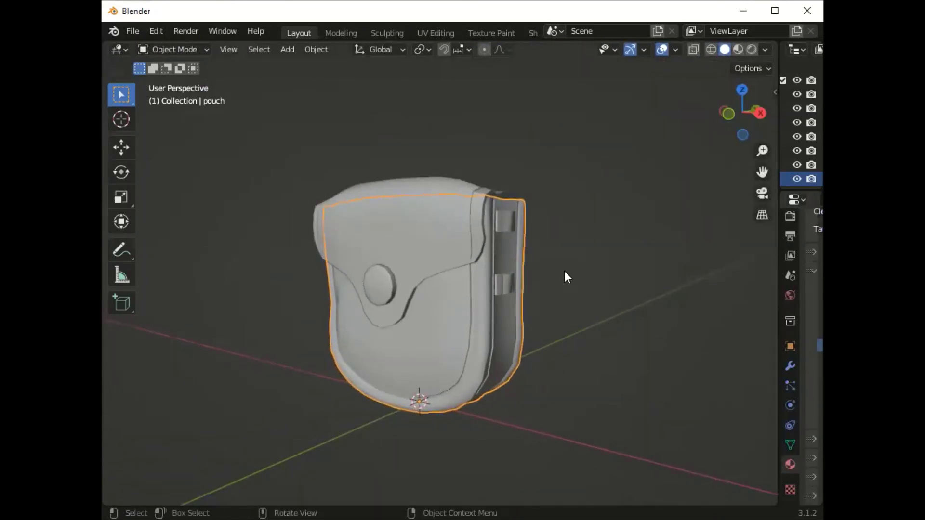